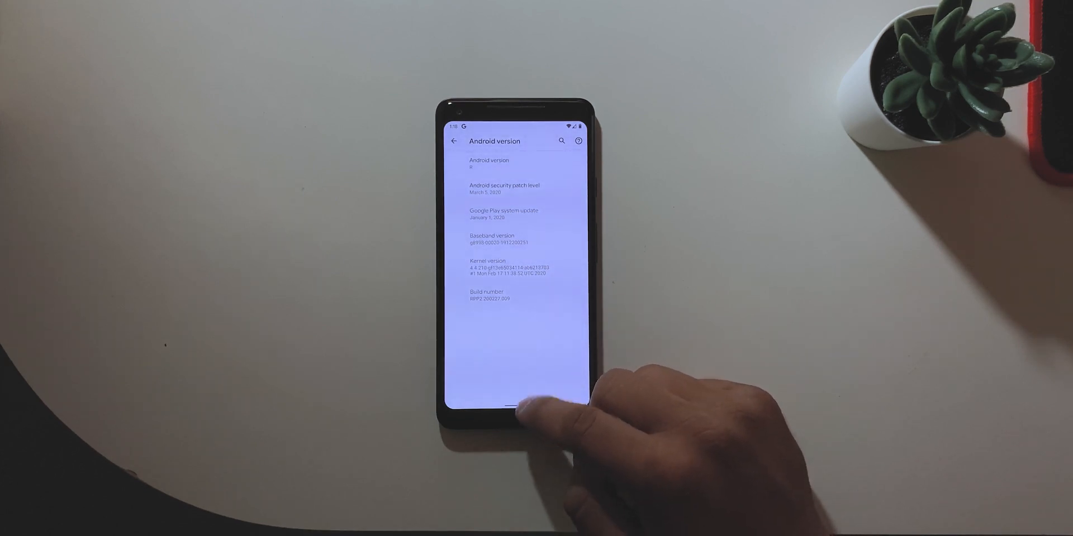
# Swipe up from Settings to return to the home screen.
pyautogui.moveTo(528, 407); pyautogui.dragTo(526, 336)
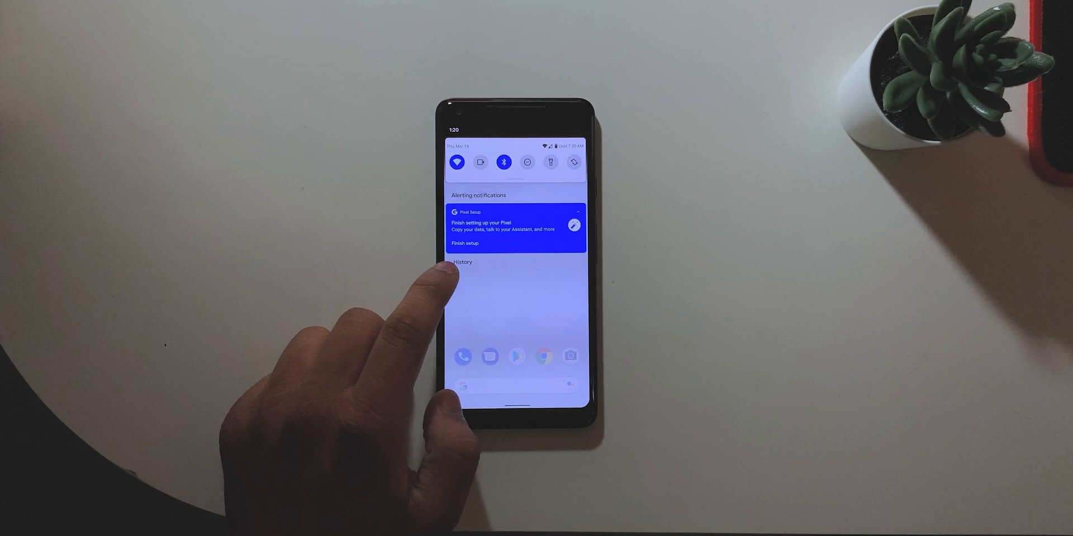
# Turn on notification history from the shade's History link, listing recently dismissed notifications.
pyautogui.click(460, 261)
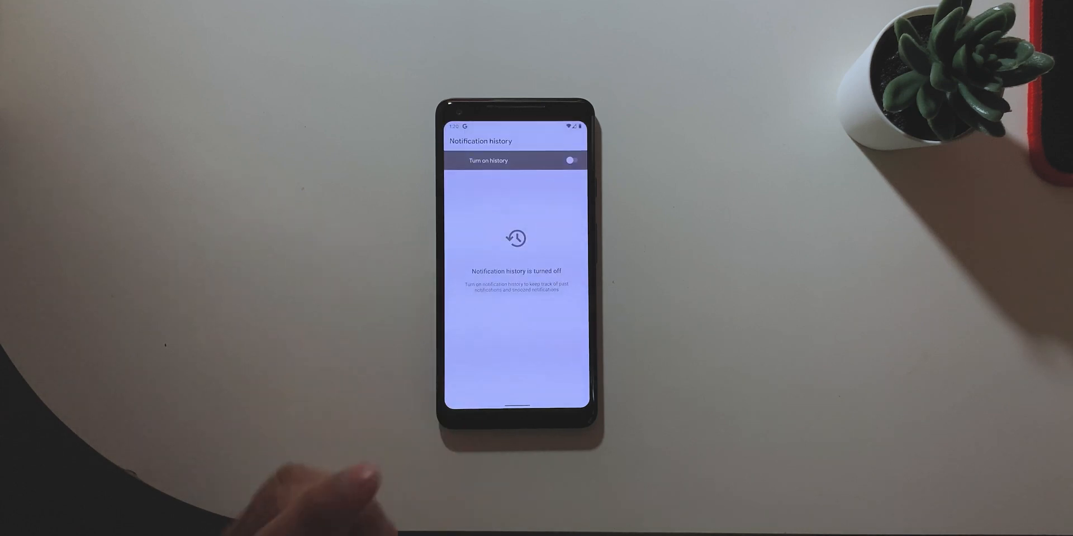
pyautogui.click(570, 160)
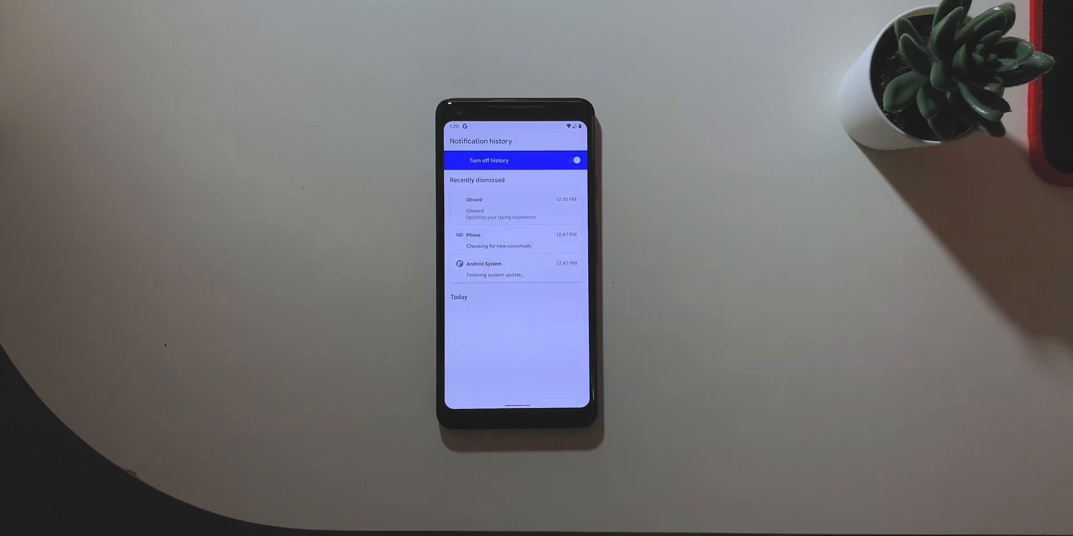